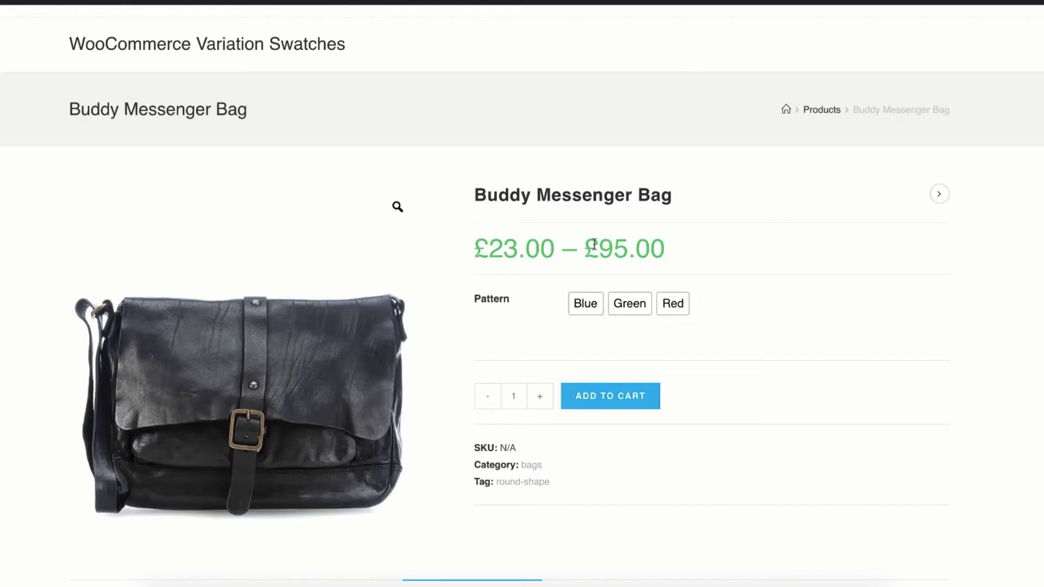
- Preview the Blue, Green and Red pattern variations, finishing on Red at £23.00
{"action": "left_click", "coordinate": [598, 308]}
{"action": "left_click", "coordinate": [630, 312]}
{"action": "left_click", "coordinate": [665, 313]}
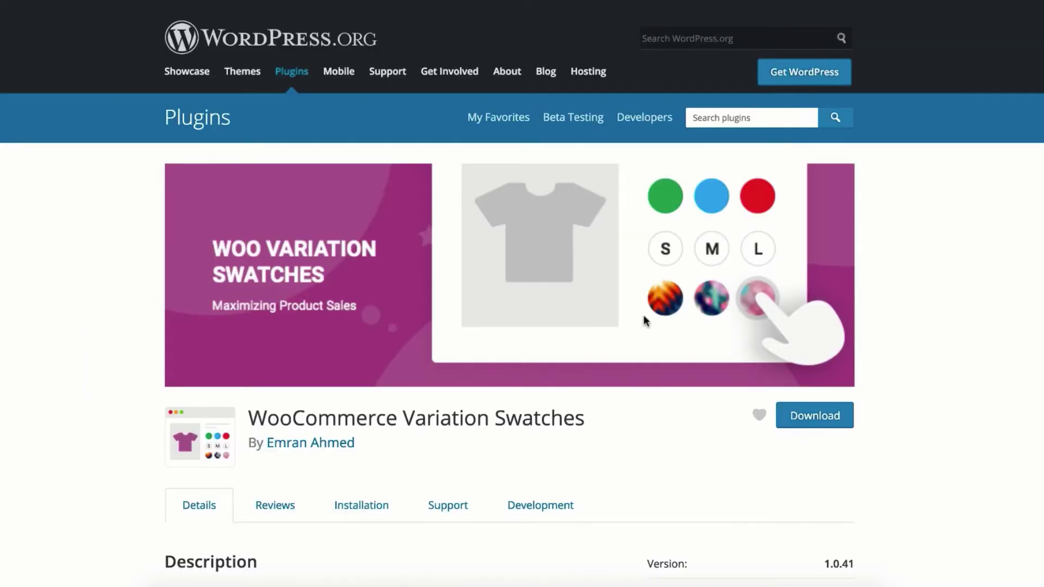
- Read through the Variation Swatches plugin details, highlighting its 20,000 active installations figure
{"action": "scroll", "coordinate": [644, 316], "scroll_direction": "down", "scroll_amount": 5}
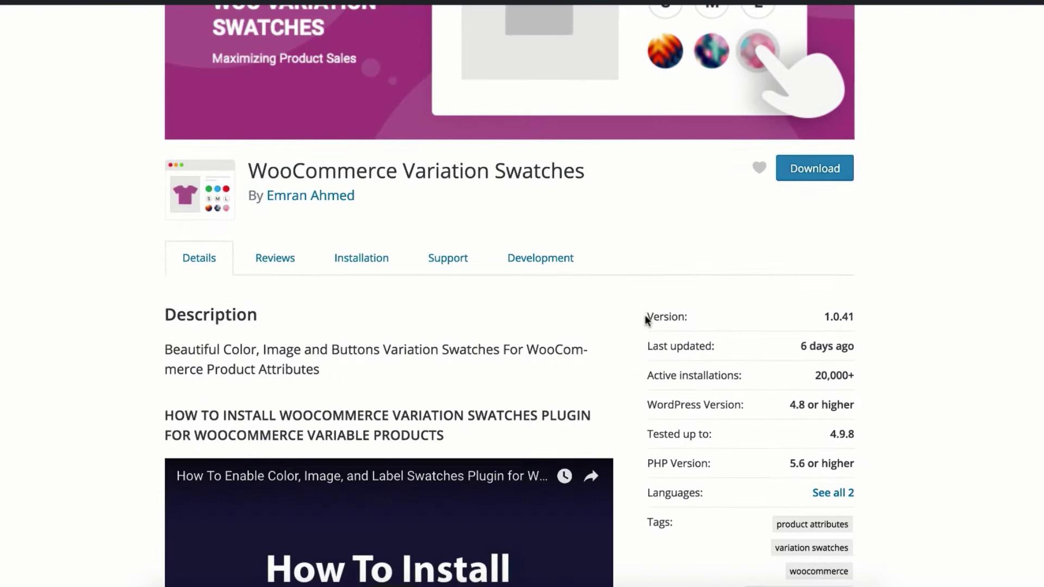
{"action": "scroll", "coordinate": [645, 316], "scroll_direction": "down", "scroll_amount": 1}
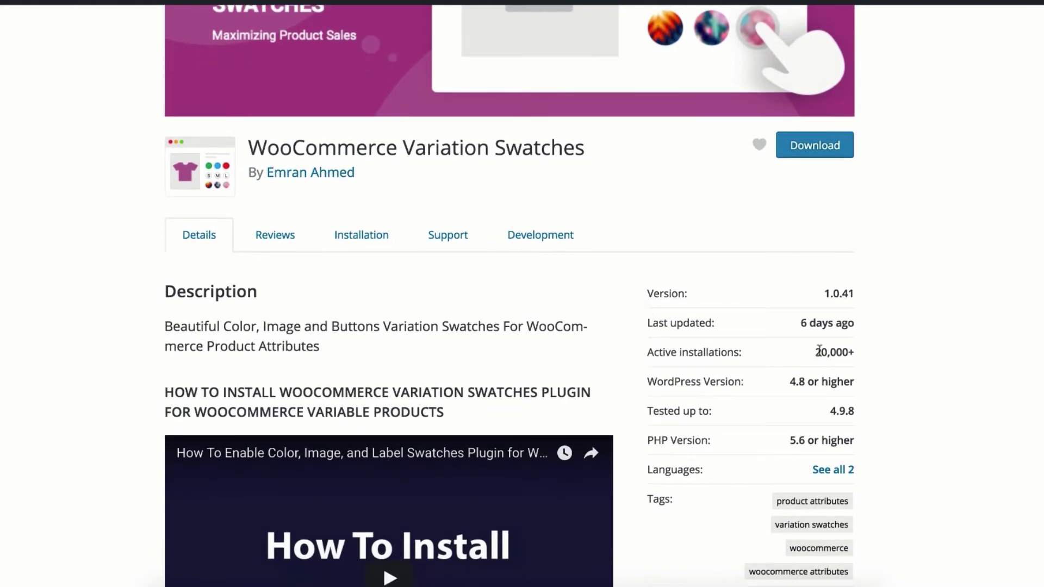
{"action": "double_click", "coordinate": [819, 350]}
{"action": "scroll", "coordinate": [819, 351], "scroll_direction": "down", "scroll_amount": 5}
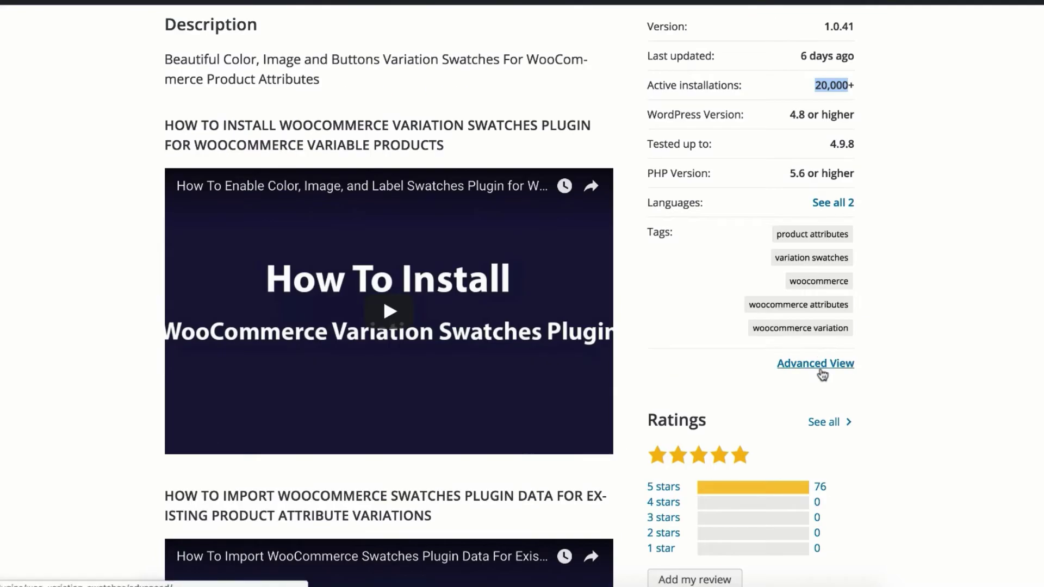
{"action": "scroll", "coordinate": [790, 346], "scroll_direction": "down", "scroll_amount": 2}
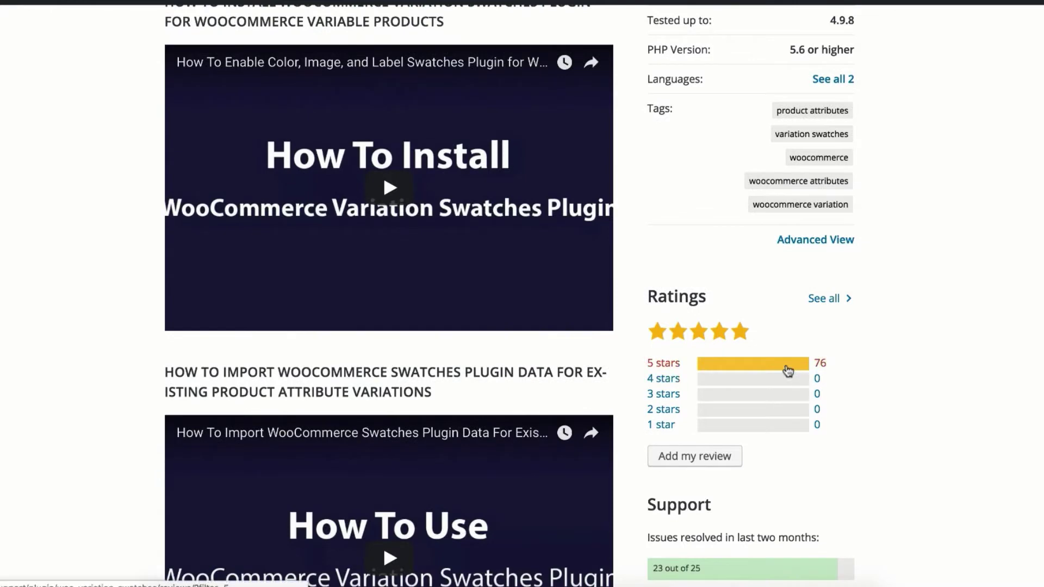
- Filter to 5-star reviews and open 'Perfect and really easy to install'
{"action": "left_click", "coordinate": [787, 368]}
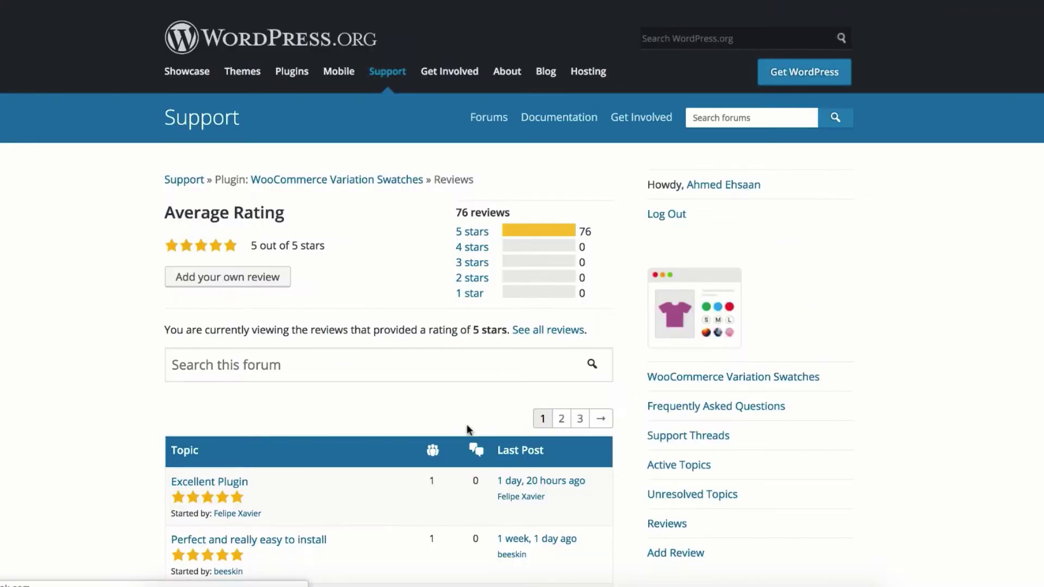
{"action": "scroll", "coordinate": [466, 424], "scroll_direction": "down", "scroll_amount": 1}
{"action": "scroll", "coordinate": [462, 424], "scroll_direction": "down", "scroll_amount": 1}
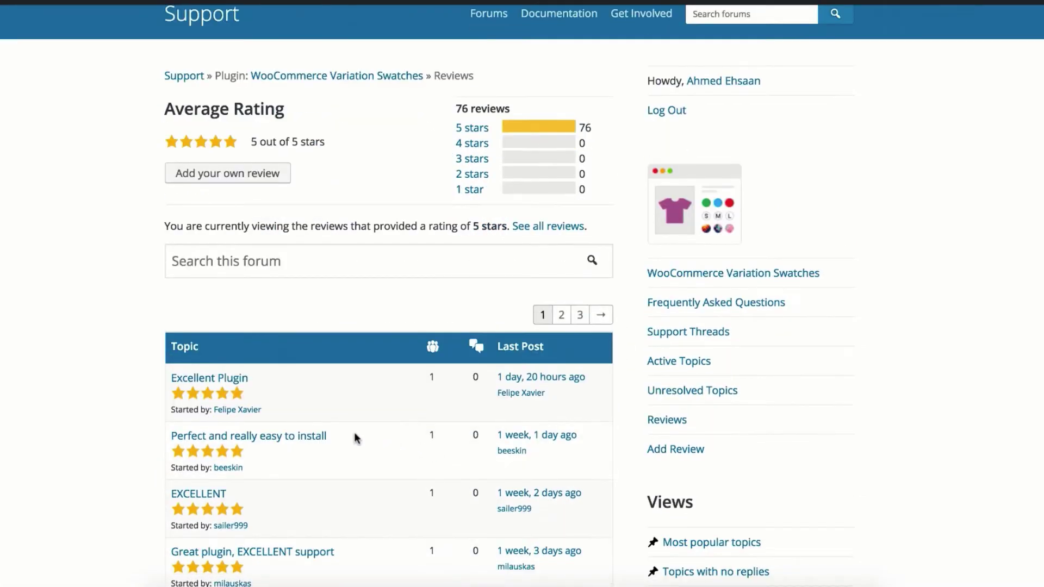
{"action": "left_click", "coordinate": [304, 436]}
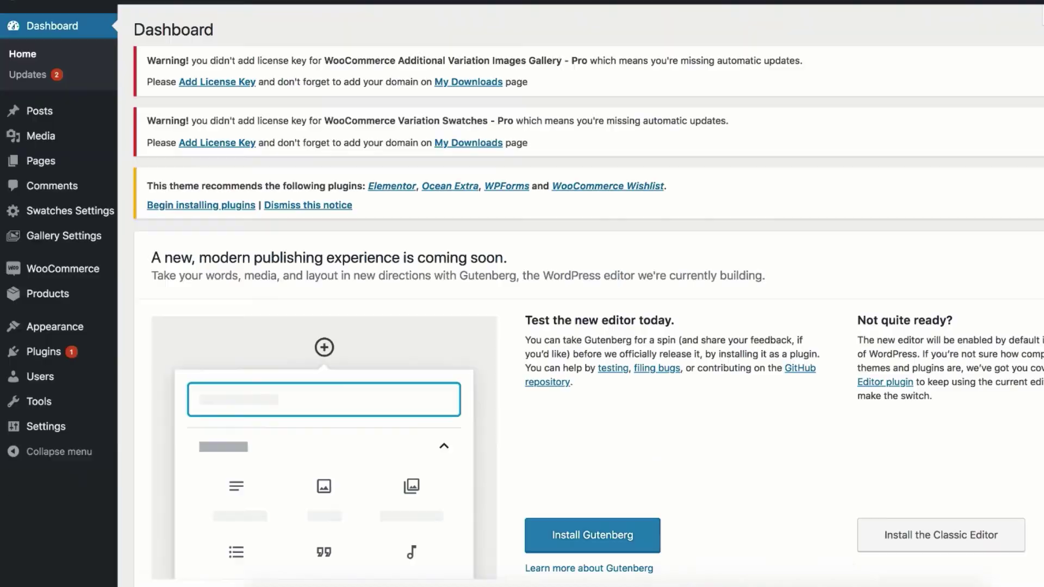
- Add a product attribute named Pattern with type Button under Products > Attributes
{"action": "mouse_move", "coordinate": [87, 295]}
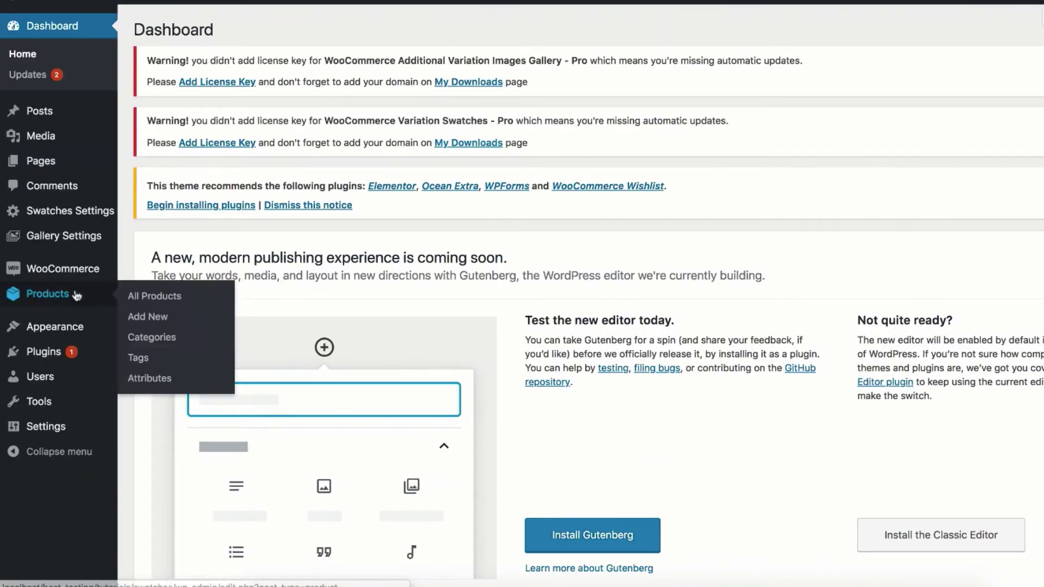
{"action": "left_click", "coordinate": [145, 383]}
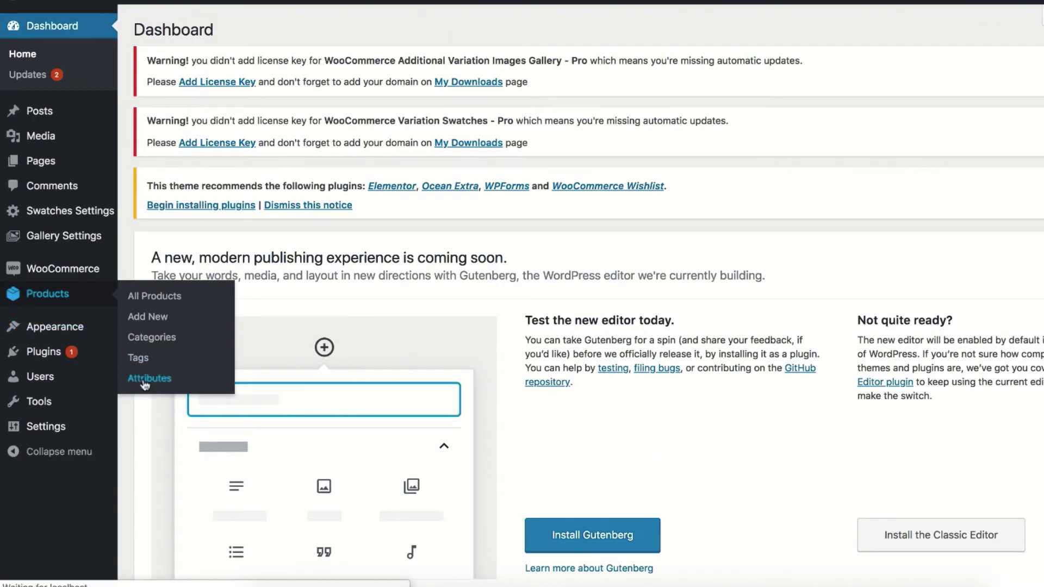
{"action": "scroll", "coordinate": [232, 347], "scroll_direction": "down", "scroll_amount": 3}
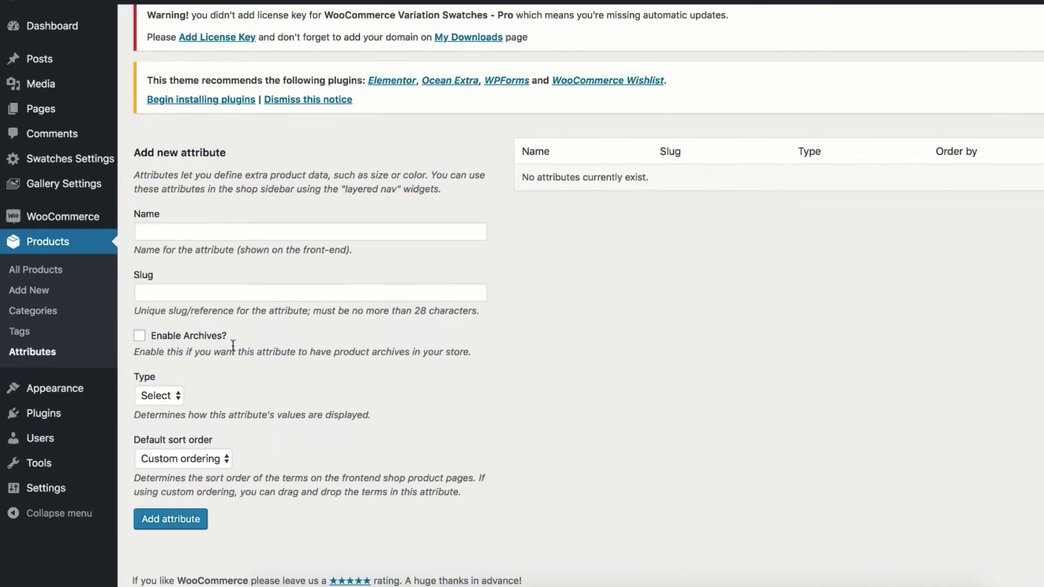
{"action": "left_click", "coordinate": [241, 233]}
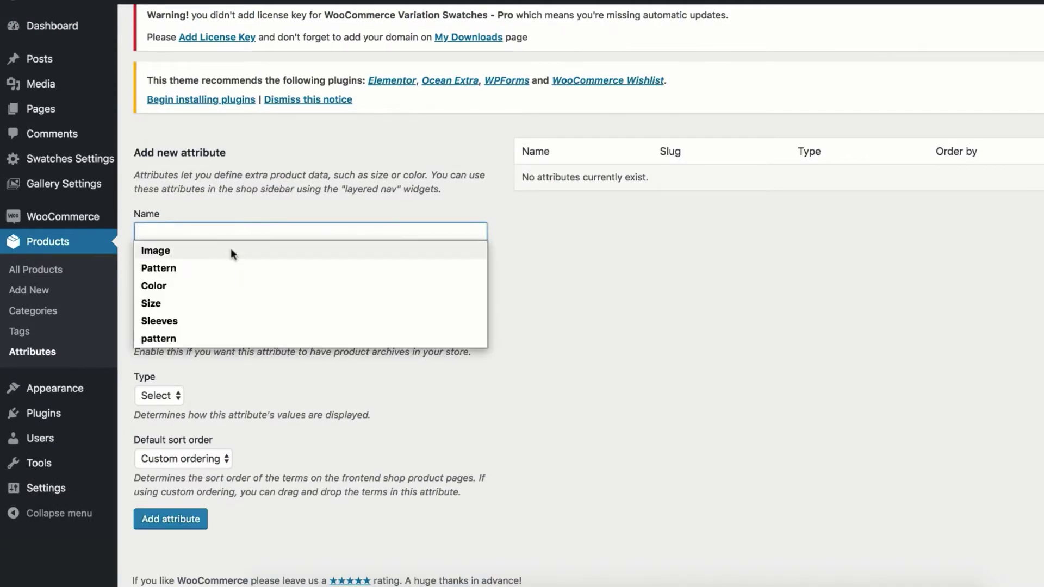
{"action": "left_click", "coordinate": [224, 267]}
{"action": "left_click", "coordinate": [164, 396]}
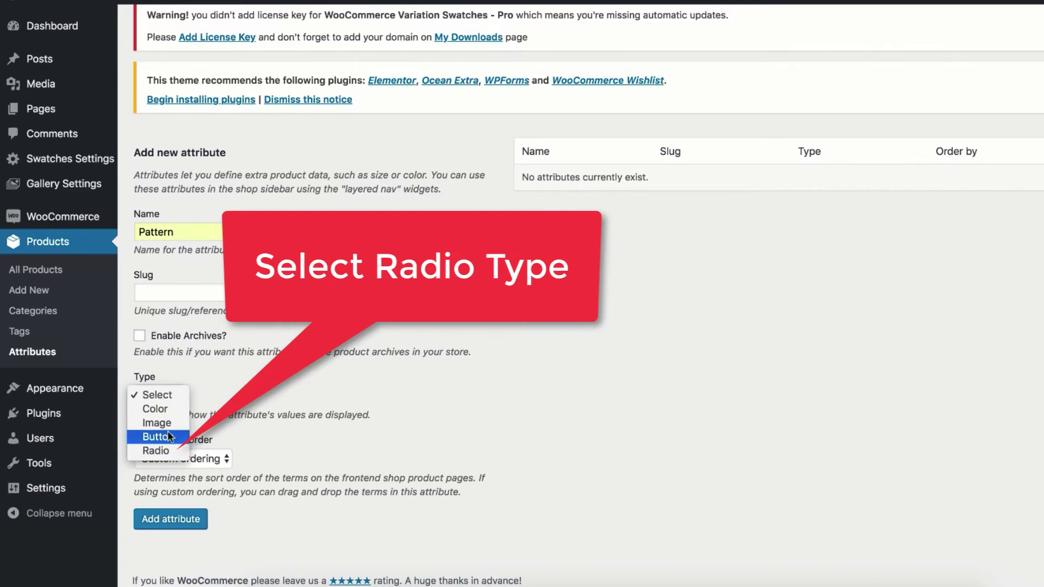
{"action": "left_click", "coordinate": [158, 437]}
{"action": "left_click", "coordinate": [170, 519]}
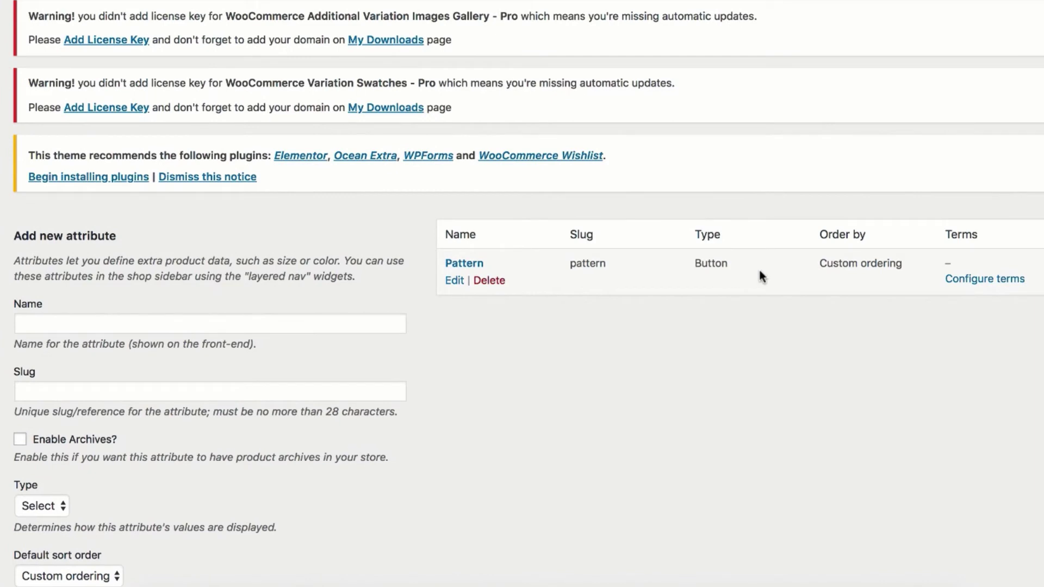
- Add Red, Green and Blue as terms of the Pattern attribute
{"action": "left_click", "coordinate": [988, 281]}
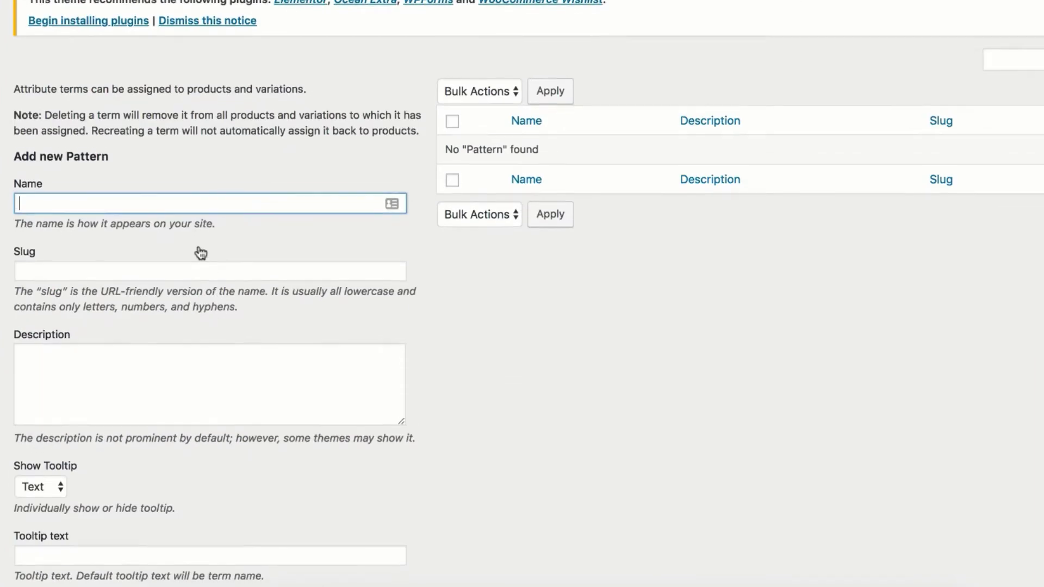
{"action": "type", "text": "re"}
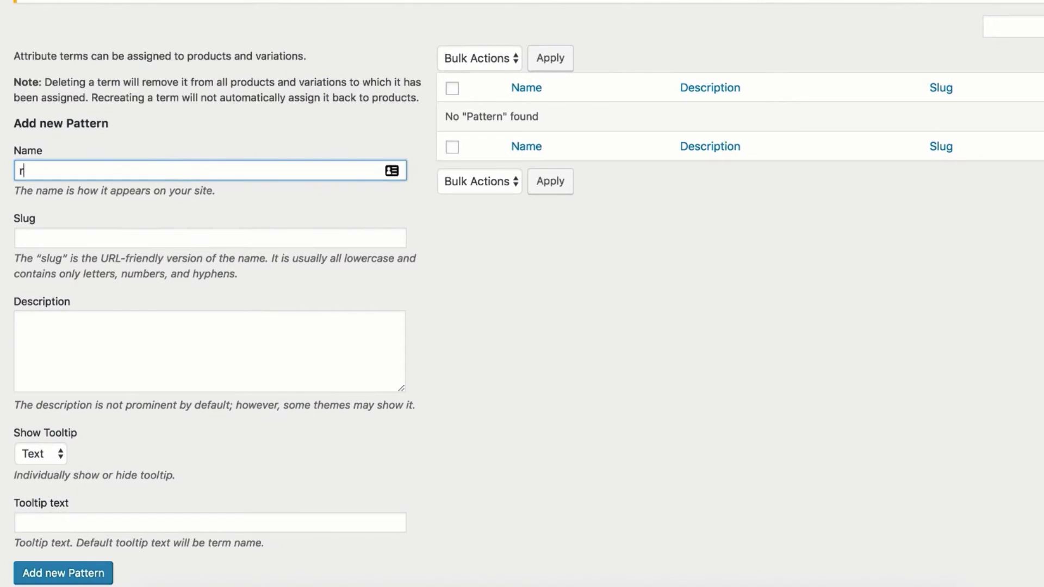
{"action": "key", "text": "BackSpace"}
{"action": "key", "text": "BackSpace"}
{"action": "type", "text": "Red"}
{"action": "left_click", "coordinate": [79, 576]}
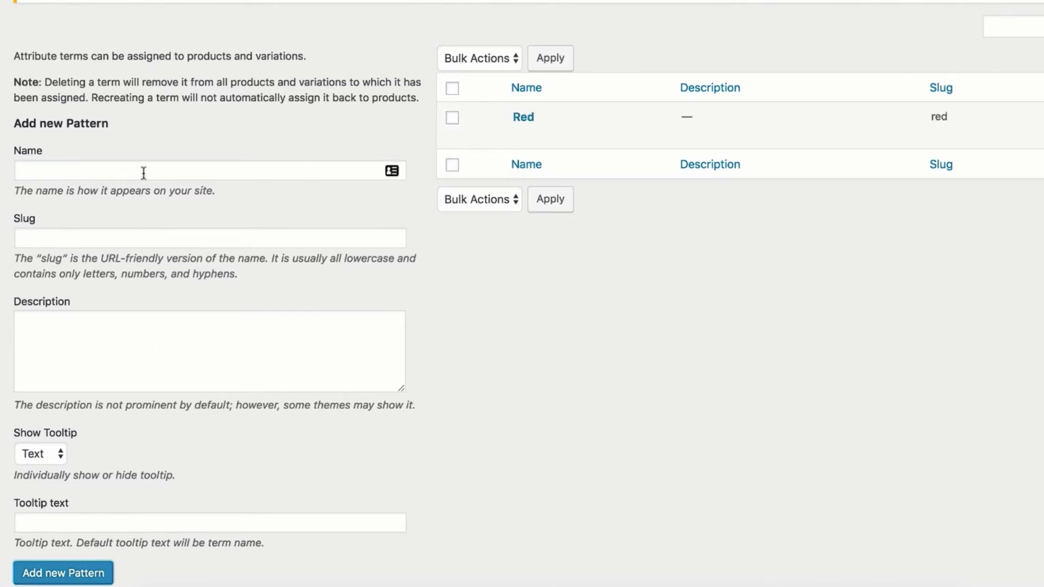
{"action": "left_click", "coordinate": [144, 169]}
{"action": "type", "text": "Green"}
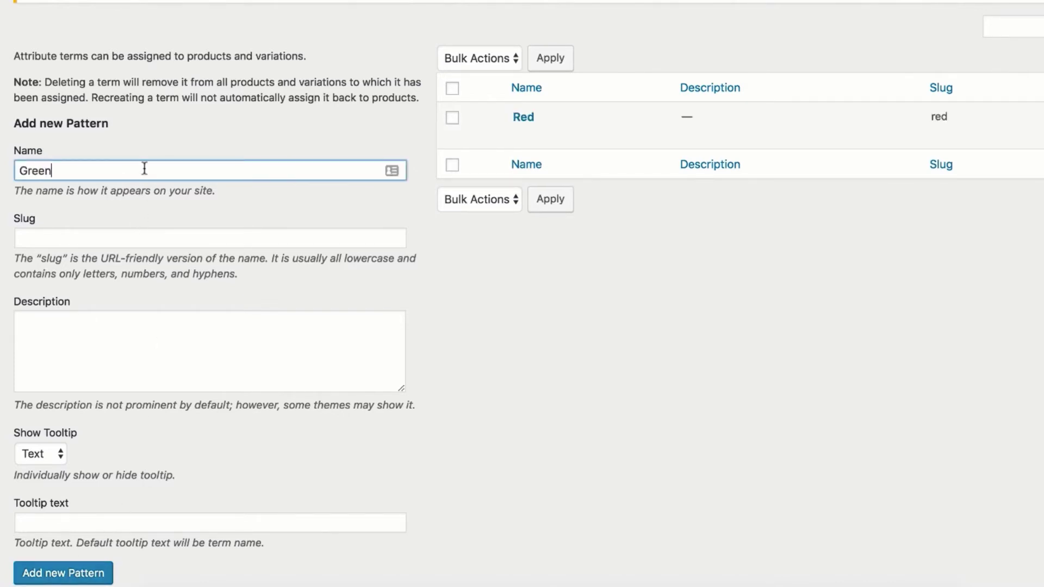
{"action": "scroll", "coordinate": [157, 456], "scroll_direction": "down", "scroll_amount": 1}
{"action": "left_click", "coordinate": [89, 545]}
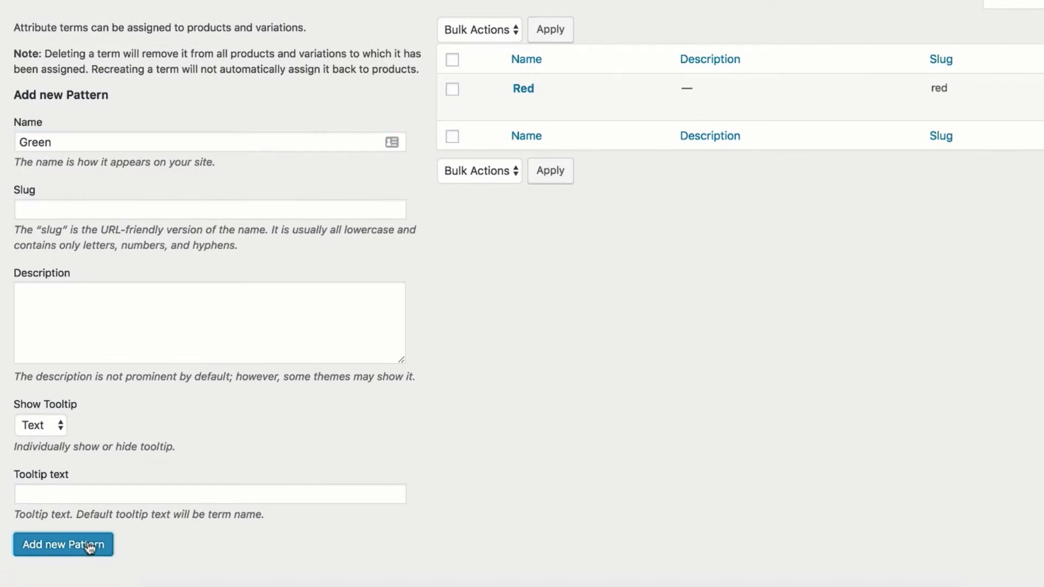
{"action": "left_click", "coordinate": [84, 140]}
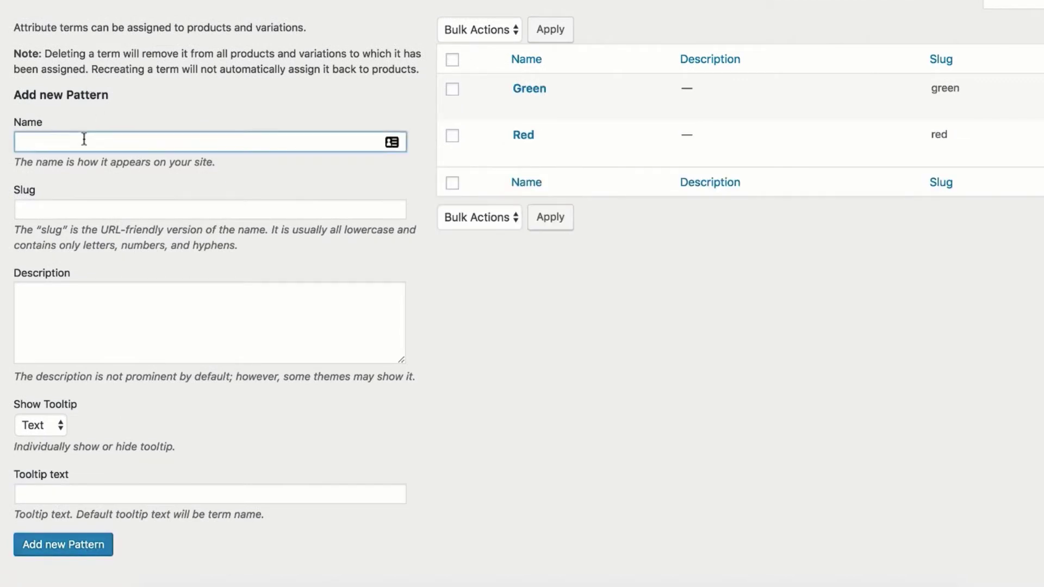
{"action": "type", "text": "Blue"}
{"action": "left_click", "coordinate": [93, 548]}
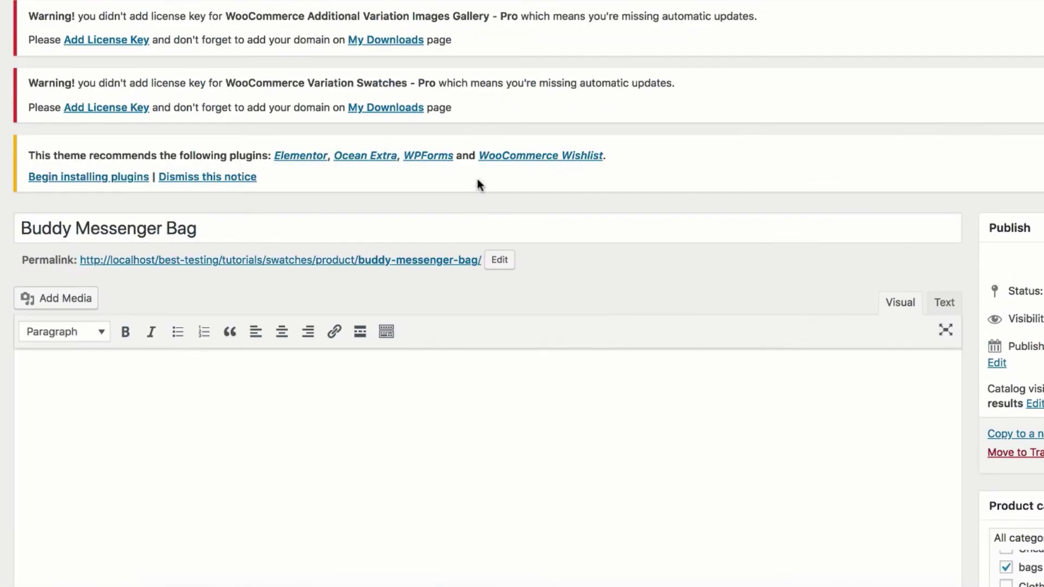
- Set the Buddy Messenger Bag's product type to Variable product
{"action": "scroll", "coordinate": [500, 321], "scroll_direction": "down", "scroll_amount": 4}
{"action": "scroll", "coordinate": [496, 314], "scroll_direction": "down", "scroll_amount": 2}
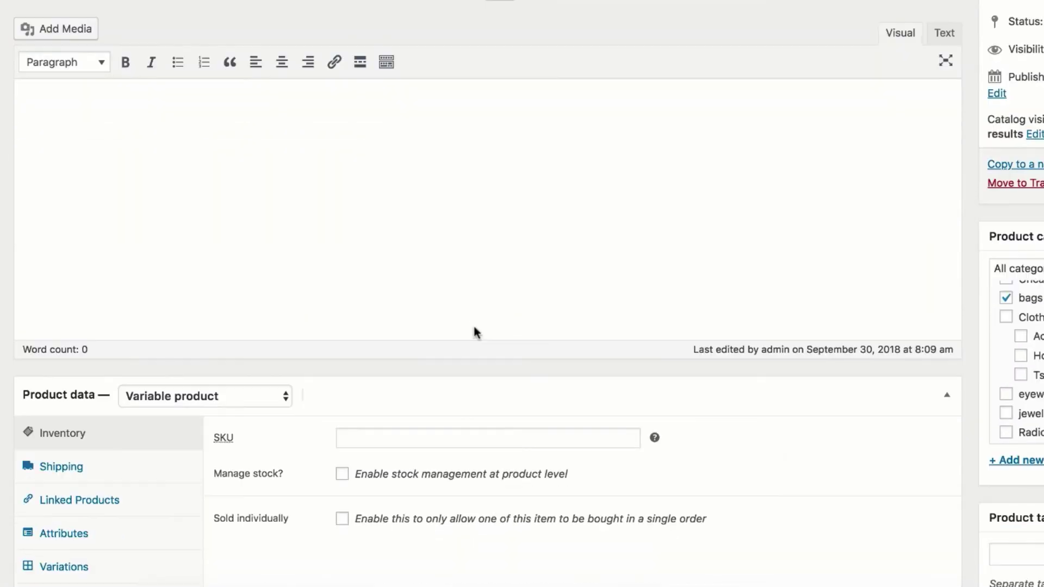
{"action": "left_click", "coordinate": [270, 398]}
{"action": "left_click", "coordinate": [322, 398]}
- Add Pattern with all its values, mark it used for variations, and save attributes
{"action": "scroll", "coordinate": [321, 399], "scroll_direction": "down", "scroll_amount": 4}
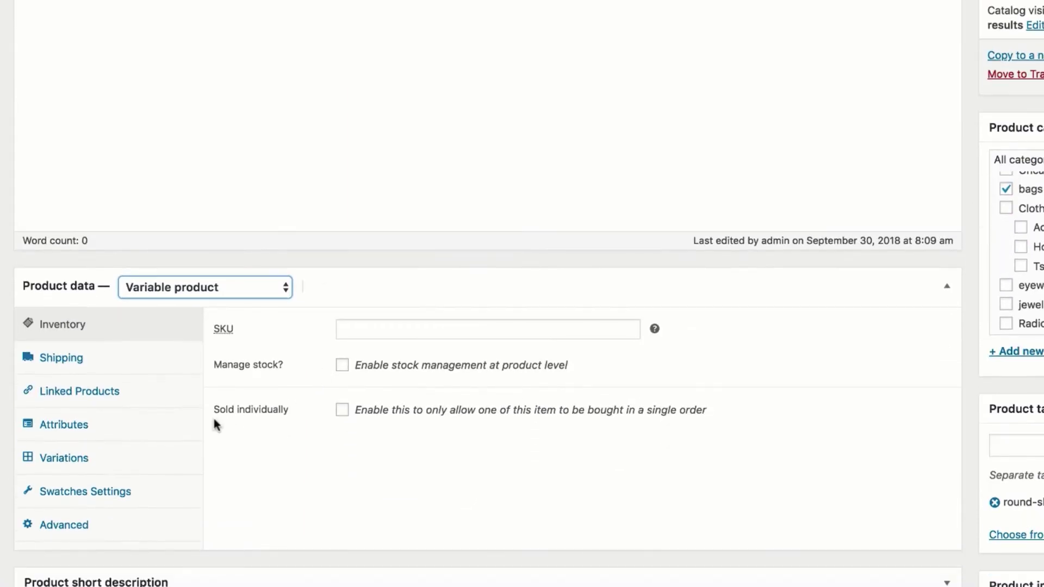
{"action": "left_click", "coordinate": [161, 423]}
{"action": "left_click", "coordinate": [320, 329]}
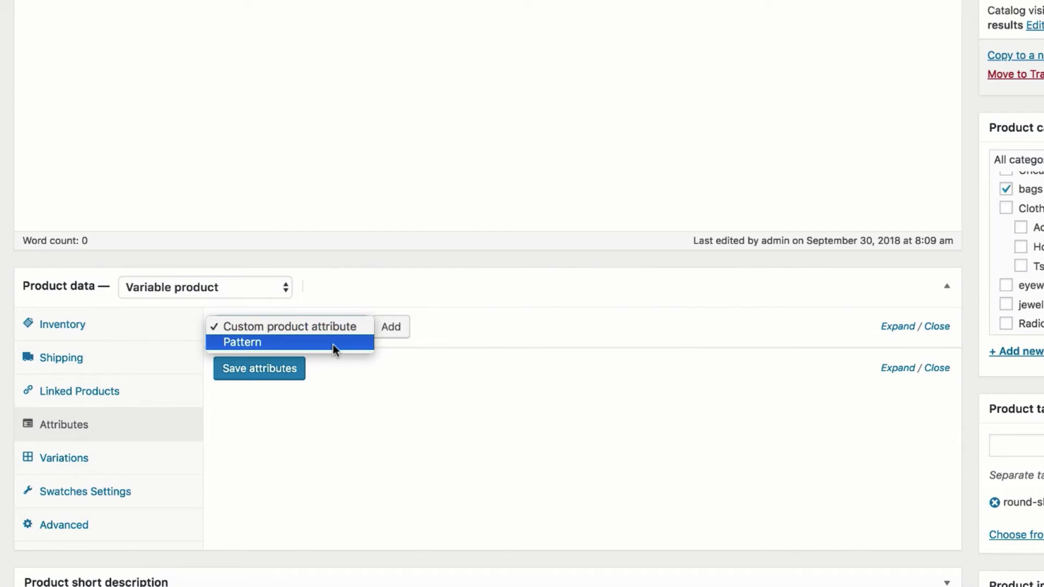
{"action": "left_click", "coordinate": [333, 344]}
{"action": "left_click", "coordinate": [394, 331]}
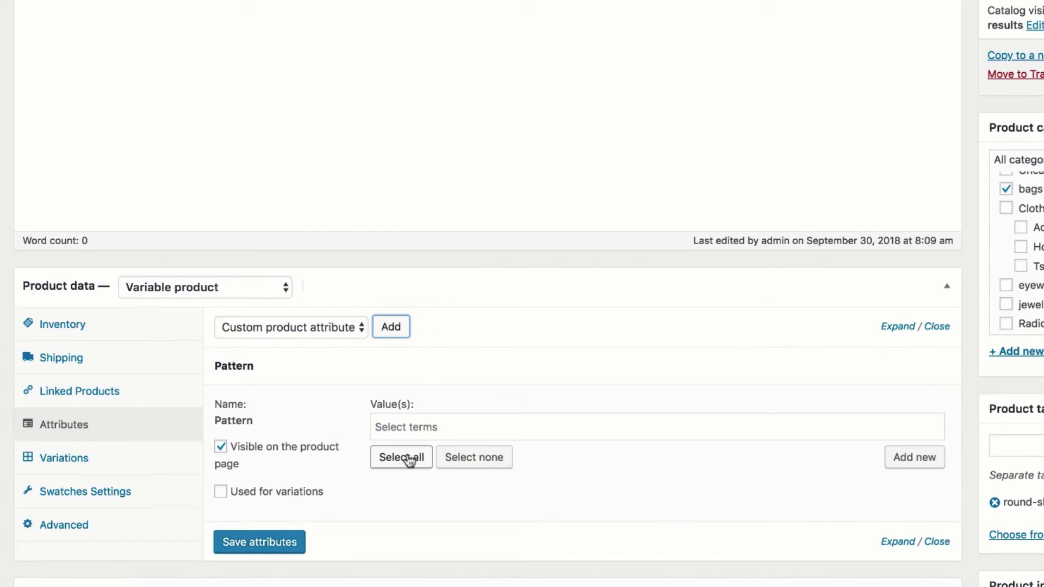
{"action": "left_click", "coordinate": [409, 459]}
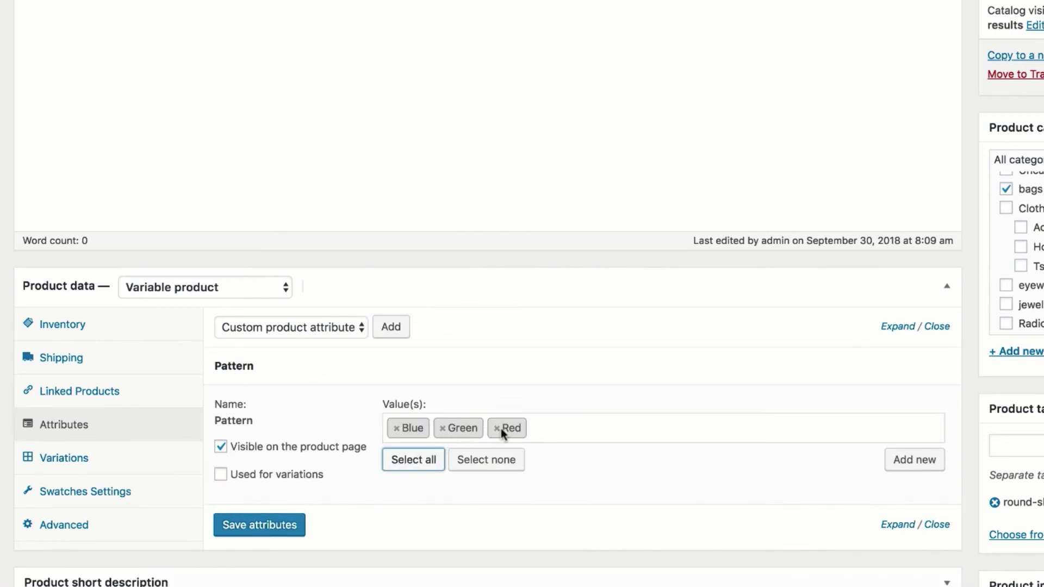
{"action": "left_click", "coordinate": [267, 479]}
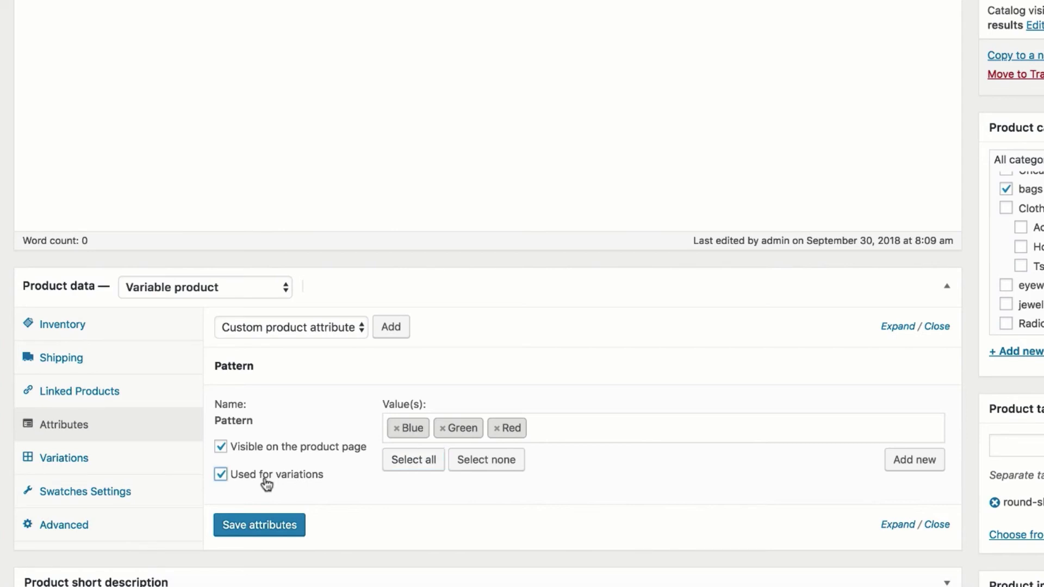
{"action": "left_click", "coordinate": [267, 531]}
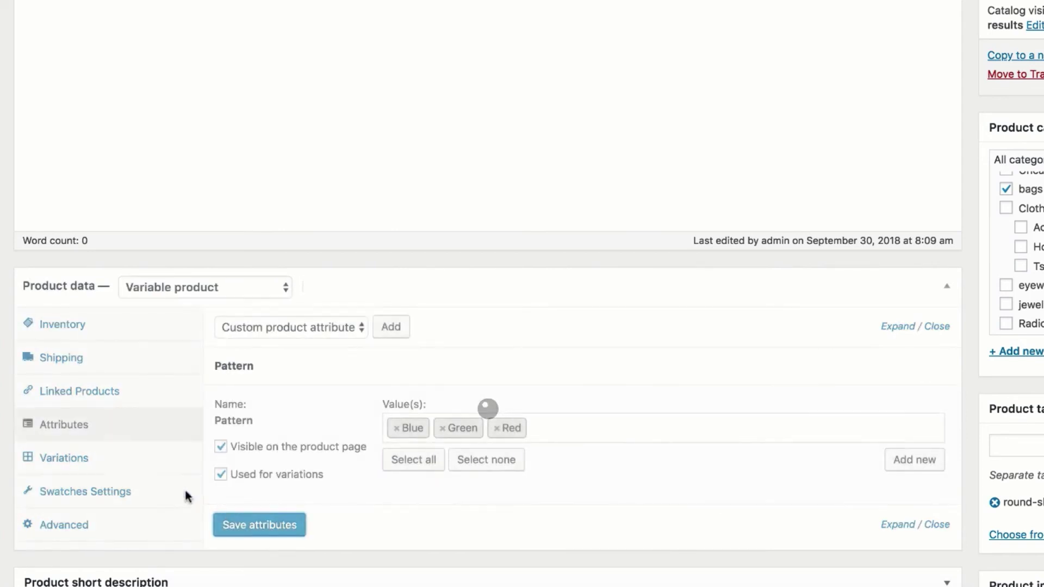
- Create variations from all attributes, producing Red (#313), Green (#314) and Blue (#315)
{"action": "left_click", "coordinate": [96, 463]}
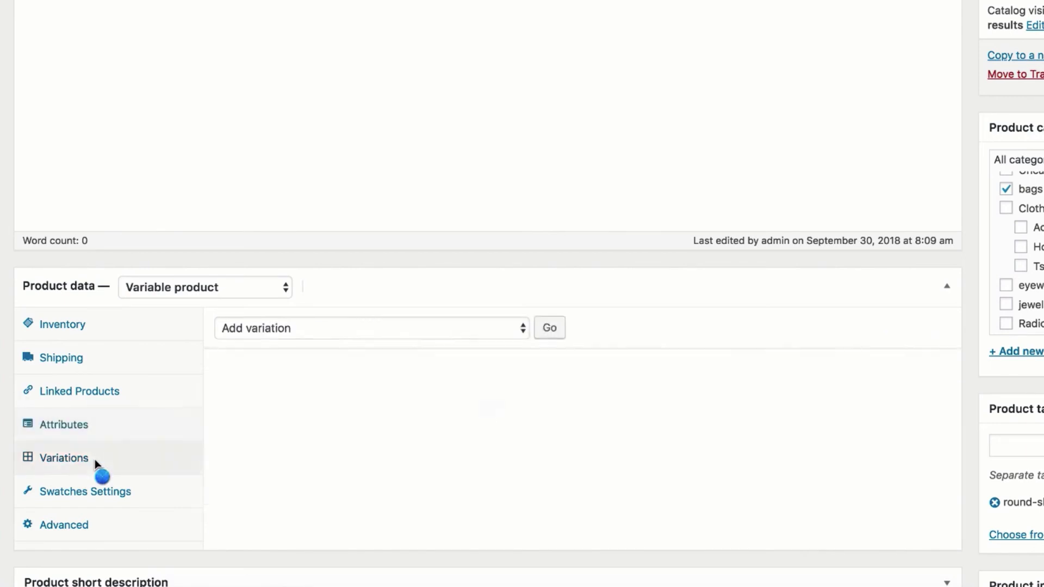
{"action": "left_click", "coordinate": [411, 326]}
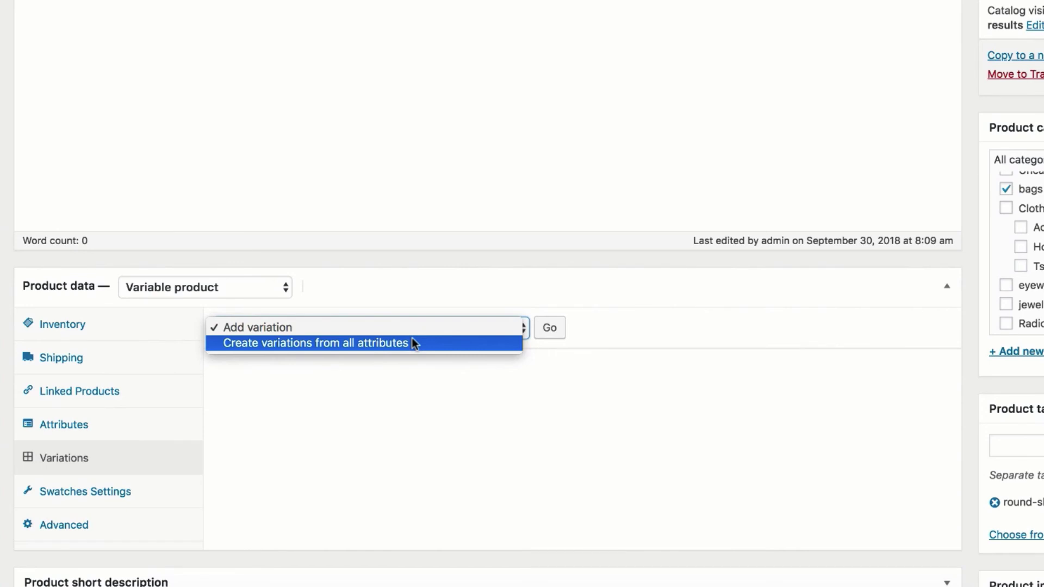
{"action": "left_click", "coordinate": [412, 342]}
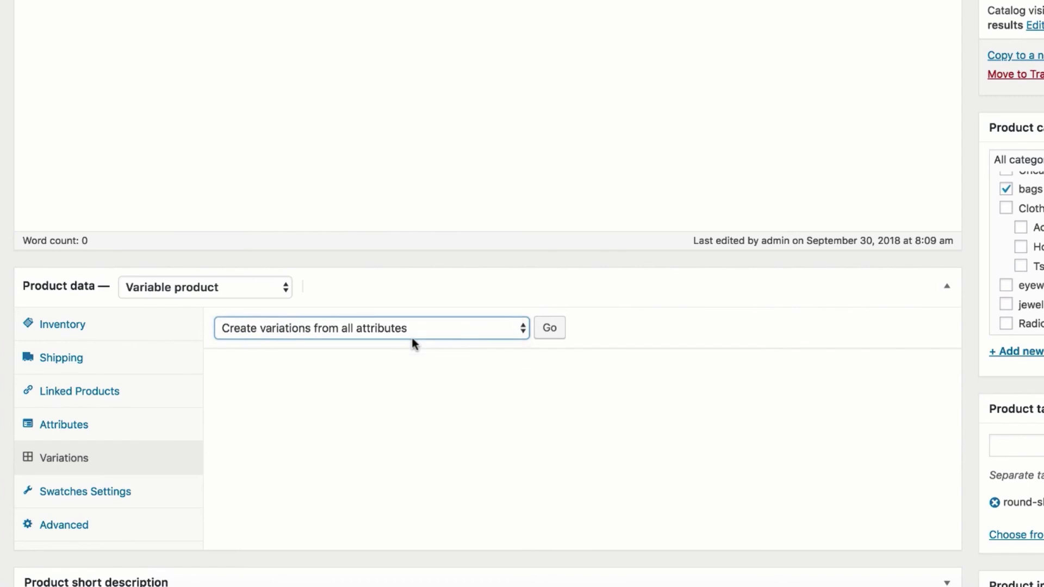
{"action": "left_click", "coordinate": [550, 328]}
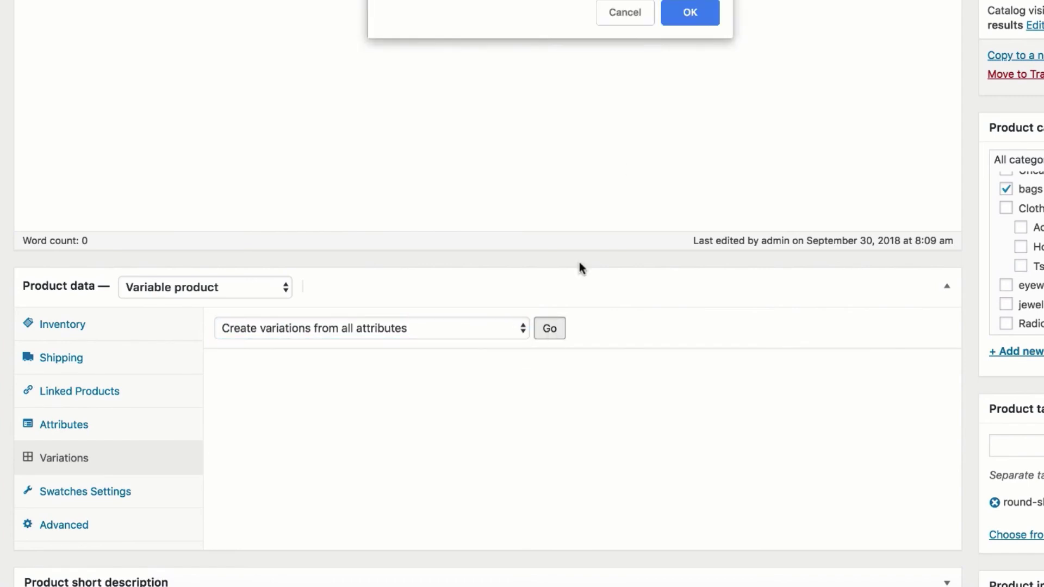
{"action": "left_click", "coordinate": [676, 16]}
- Price the Red variation at 23 and give it the teal Patagonia bag image
{"action": "scroll", "coordinate": [373, 415], "scroll_direction": "down", "scroll_amount": 2}
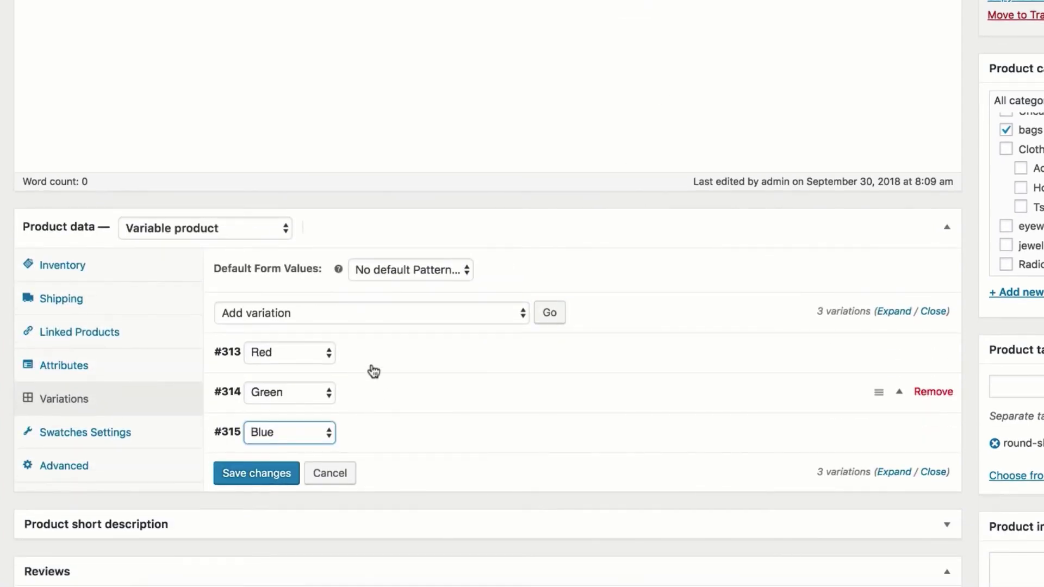
{"action": "left_click", "coordinate": [368, 352]}
{"action": "scroll", "coordinate": [367, 352], "scroll_direction": "down", "scroll_amount": 5}
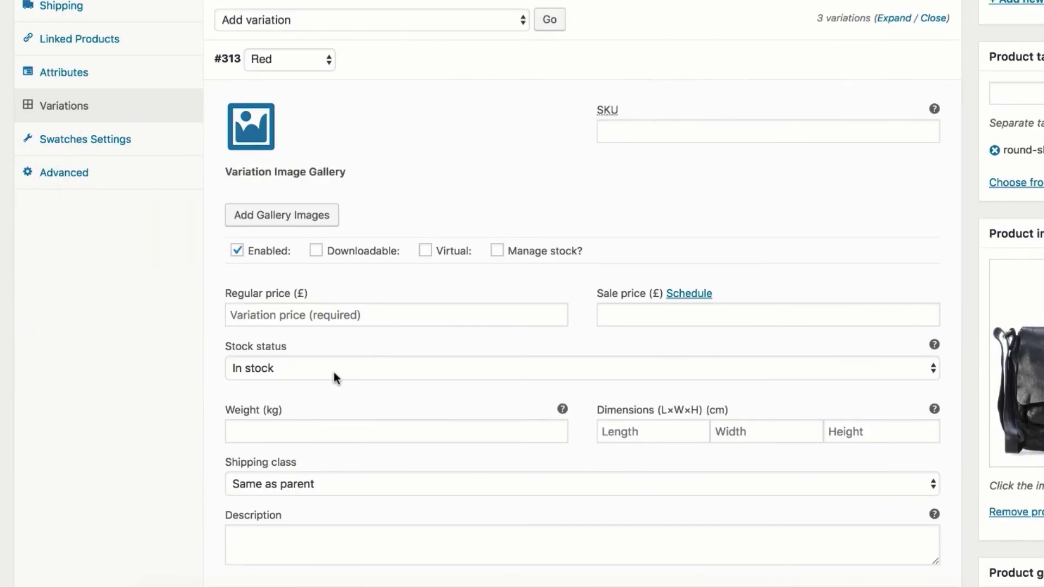
{"action": "left_click", "coordinate": [308, 313]}
{"action": "left_click", "coordinate": [288, 338]}
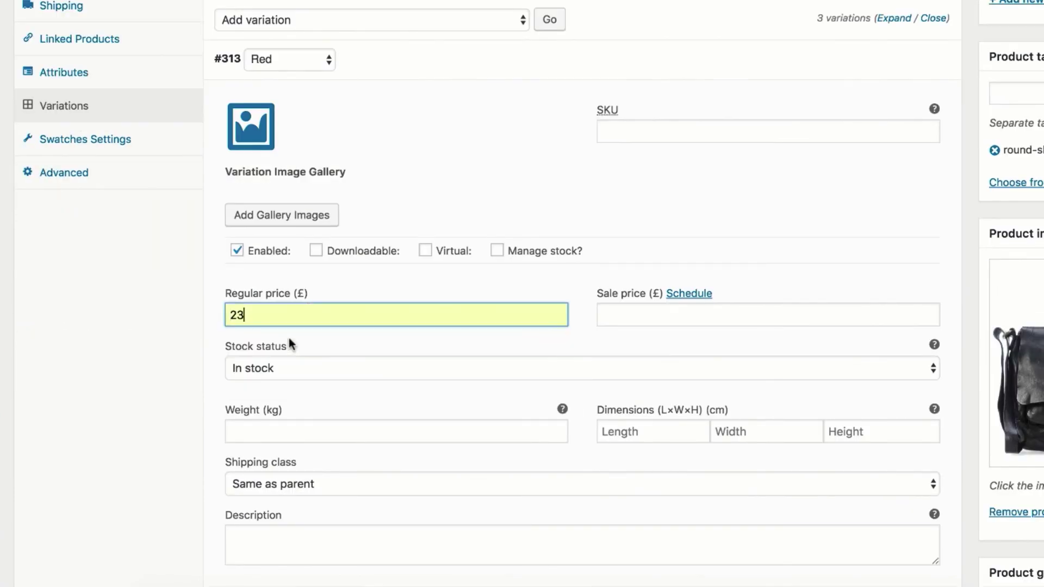
{"action": "left_click", "coordinate": [257, 135]}
{"action": "scroll", "coordinate": [910, 336], "scroll_direction": "down", "scroll_amount": 5}
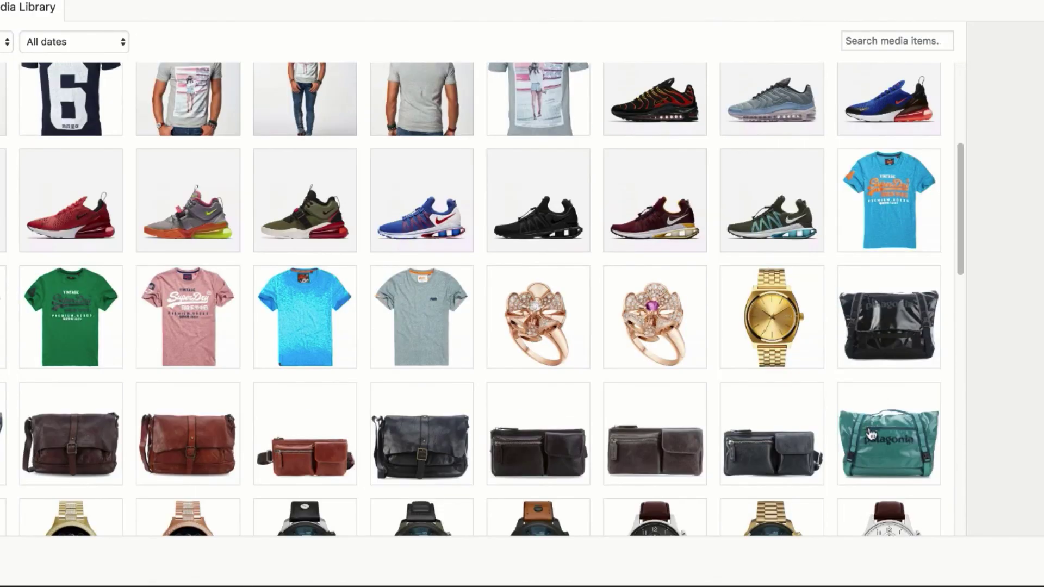
{"action": "left_click", "coordinate": [876, 435]}
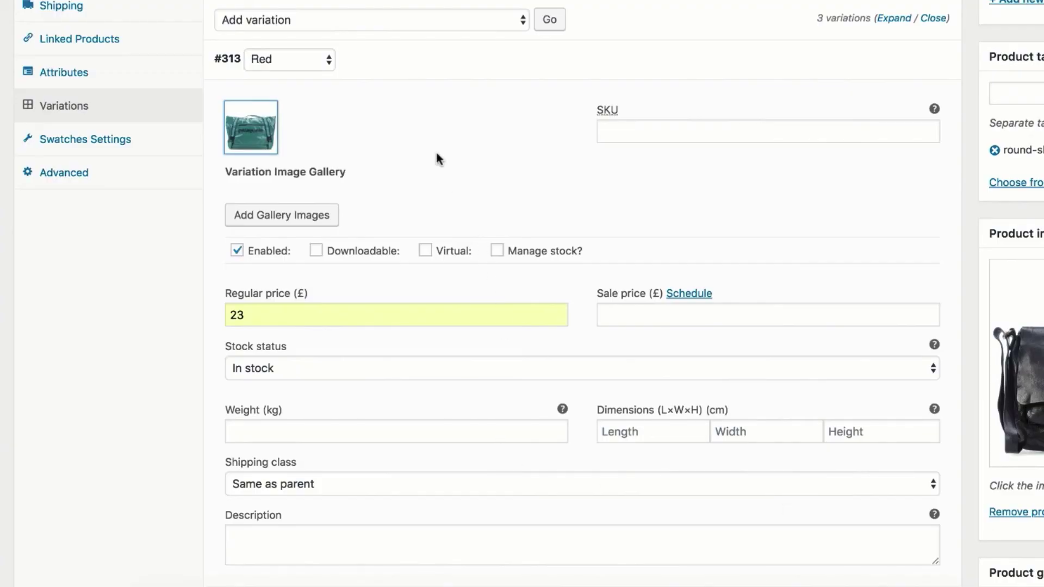
{"action": "left_click", "coordinate": [433, 61]}
- Give the Green variation the brown leather messenger bag image and a 95 price
{"action": "left_click", "coordinate": [415, 107]}
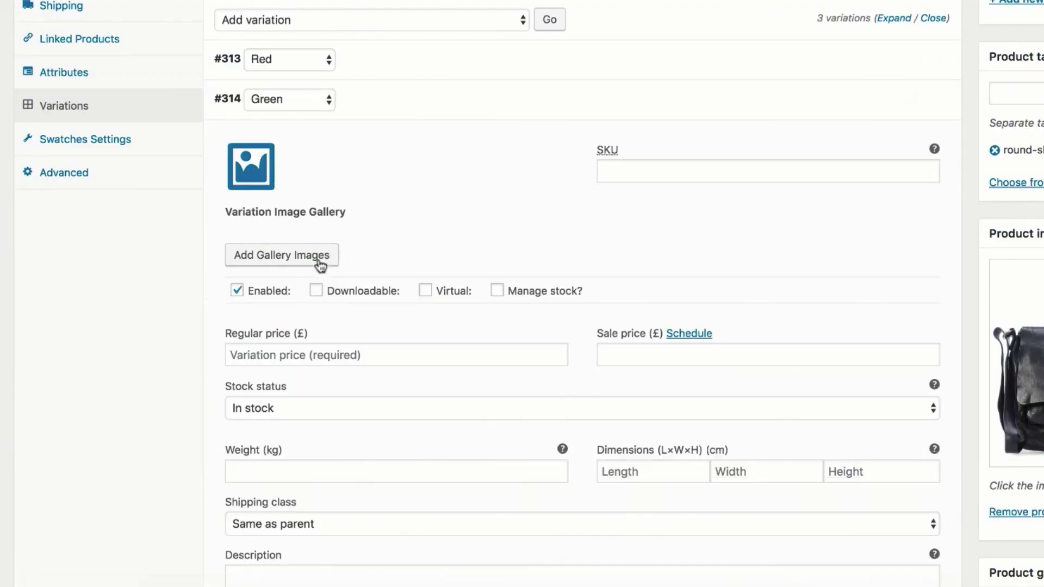
{"action": "left_click", "coordinate": [250, 164]}
{"action": "left_click", "coordinate": [210, 389]}
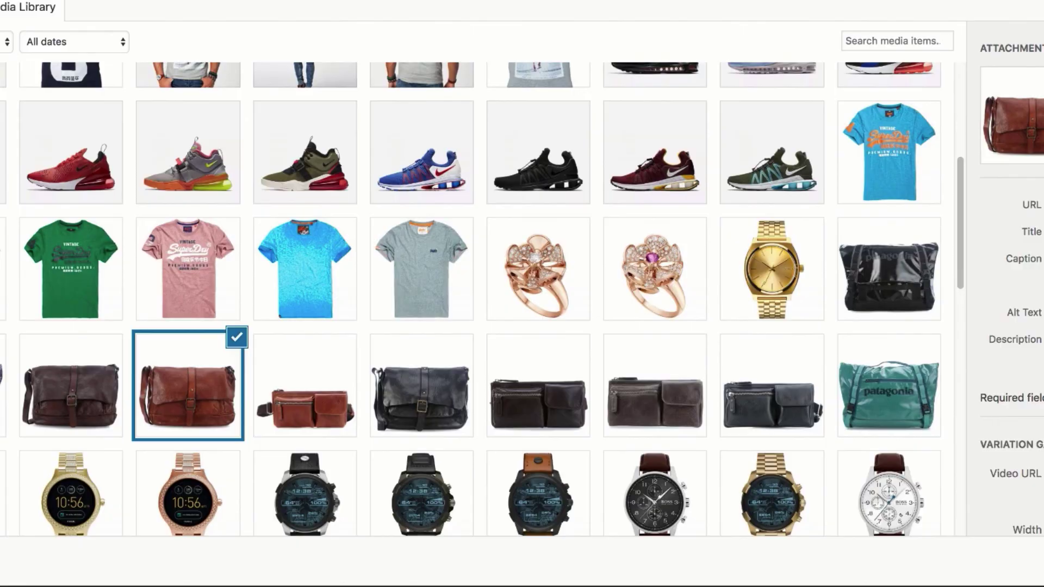
{"action": "left_click", "coordinate": [1028, 561]}
{"action": "left_click", "coordinate": [287, 353]}
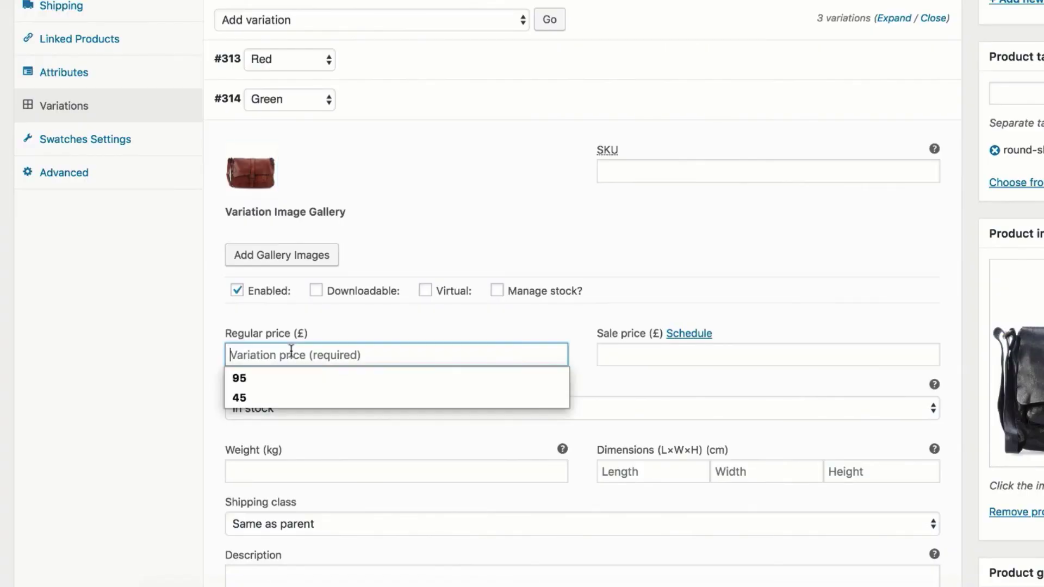
{"action": "left_click", "coordinate": [282, 378]}
{"action": "left_click", "coordinate": [375, 112]}
- Price the Blue variation at 75 with the dark messenger bag image, then save all variations
{"action": "left_click", "coordinate": [315, 163]}
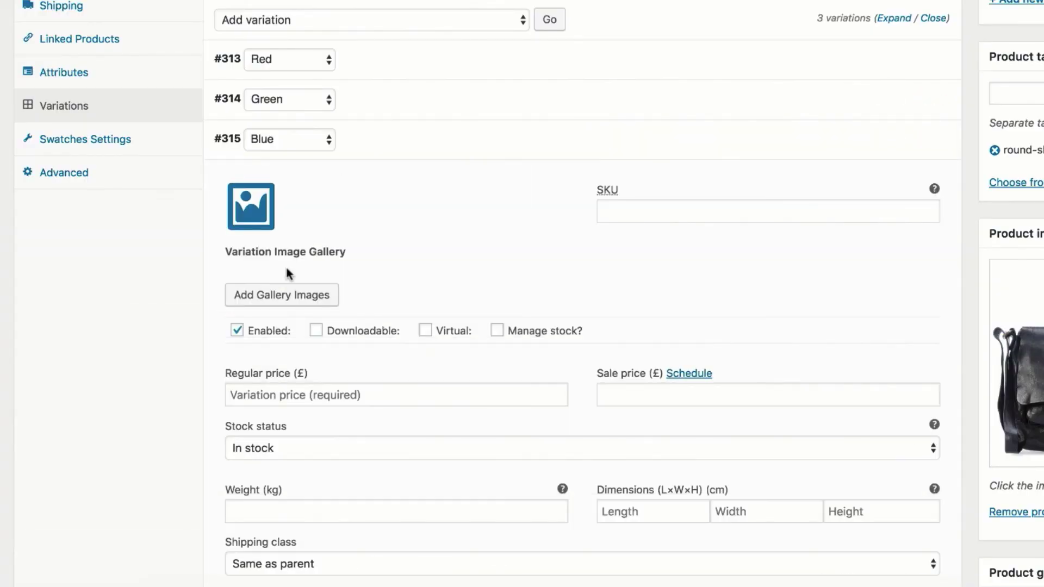
{"action": "left_click", "coordinate": [313, 400]}
{"action": "left_click", "coordinate": [296, 418]}
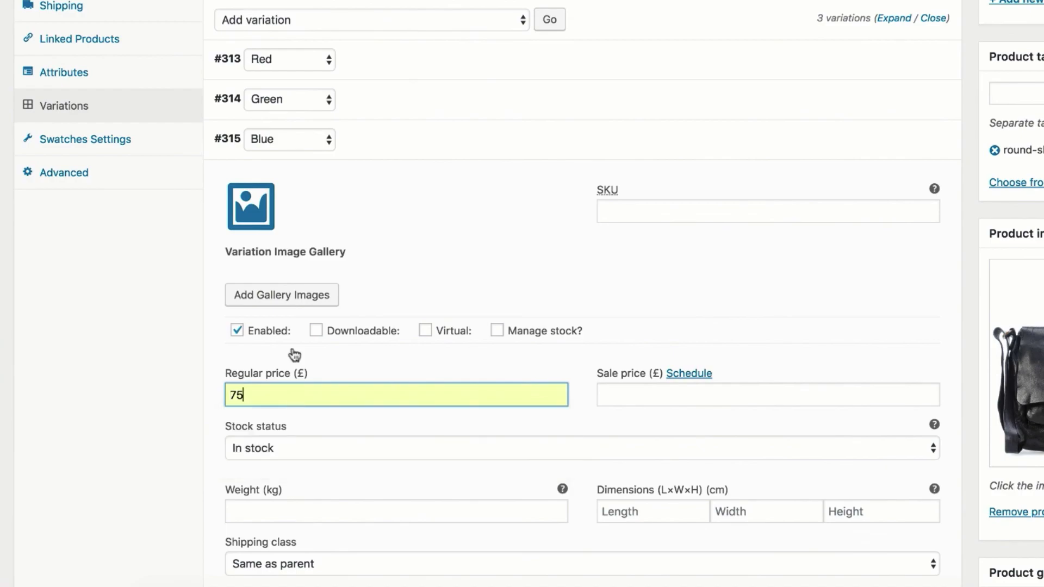
{"action": "left_click", "coordinate": [248, 223]}
{"action": "left_click", "coordinate": [6, 381]}
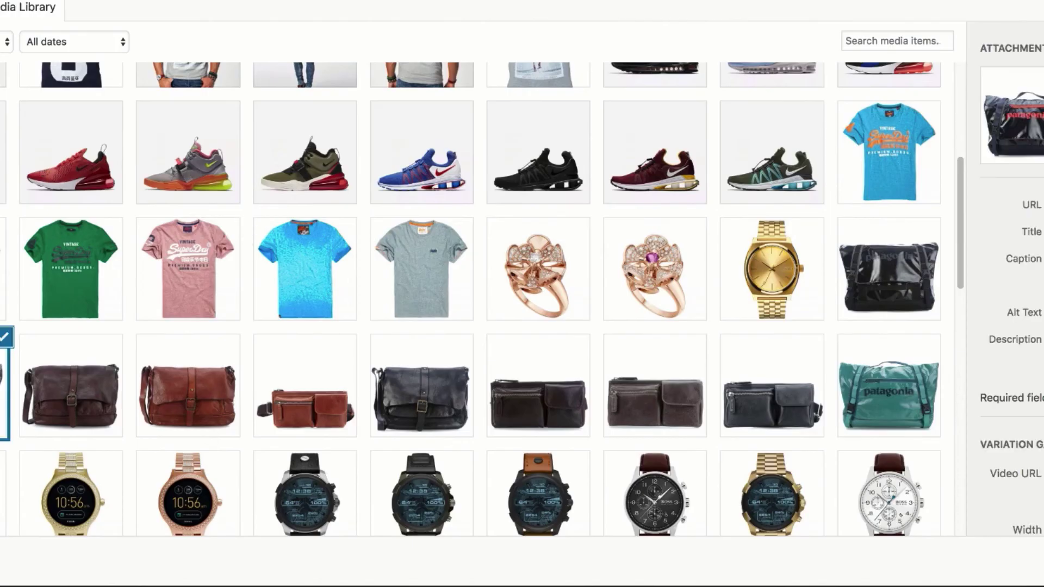
{"action": "scroll", "coordinate": [638, 464], "scroll_direction": "down", "scroll_amount": 3}
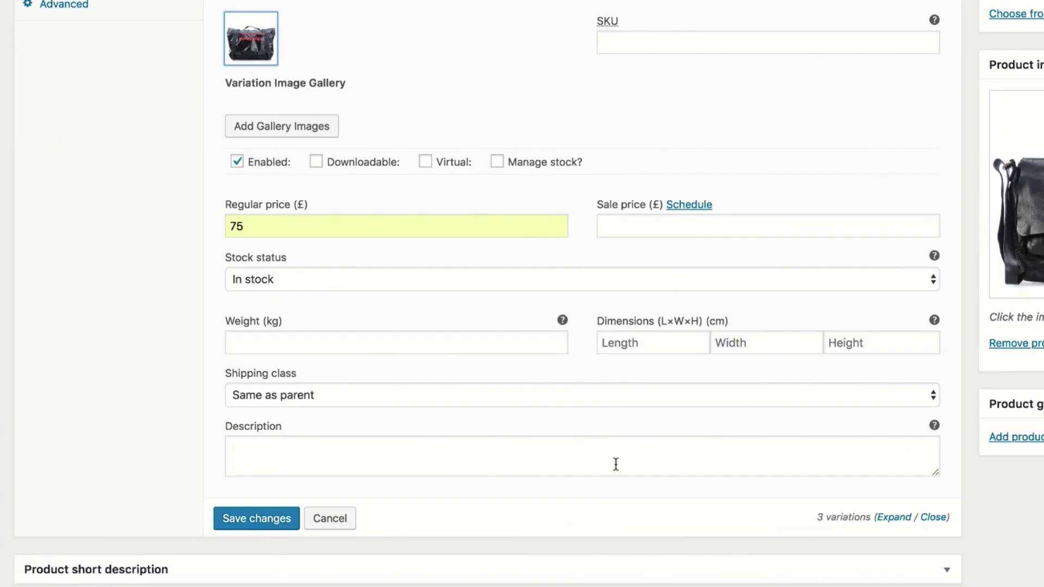
{"action": "left_click", "coordinate": [284, 521]}
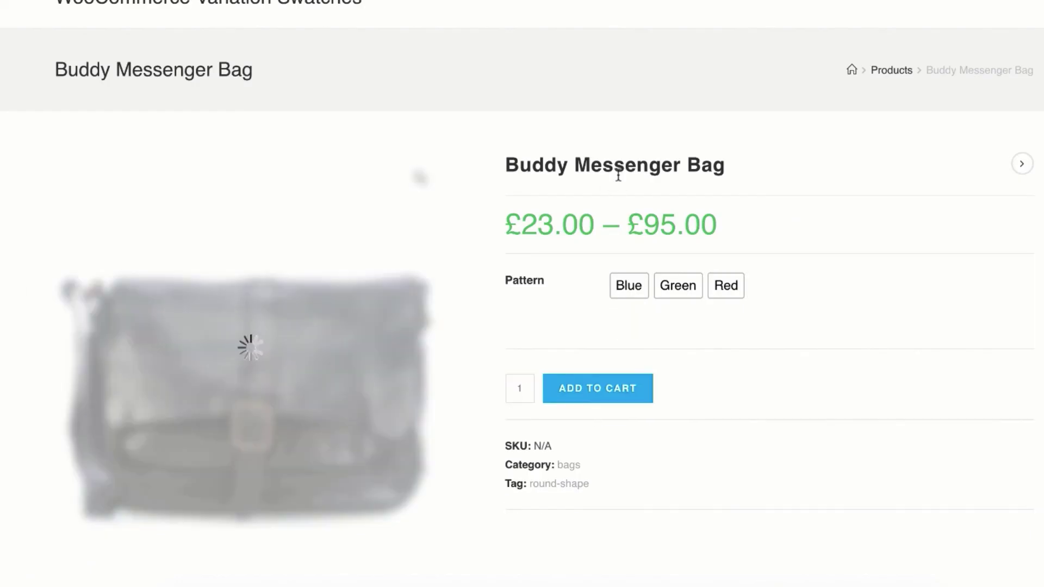
- Switch between Blue, Green and Red swatches, ending on Red at £23.00 with the teal bag
{"action": "left_click", "coordinate": [626, 287]}
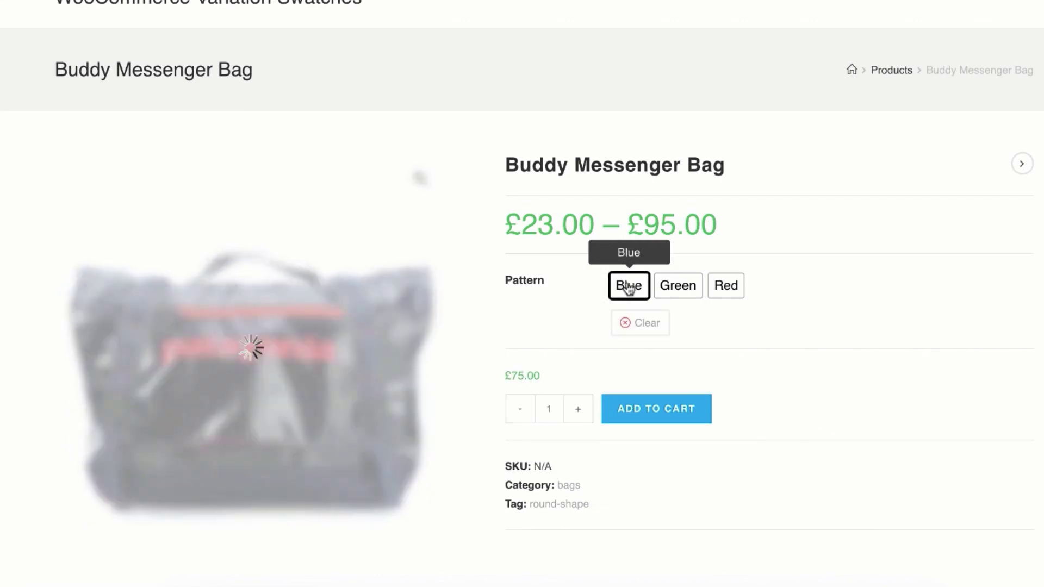
{"action": "left_click", "coordinate": [678, 289]}
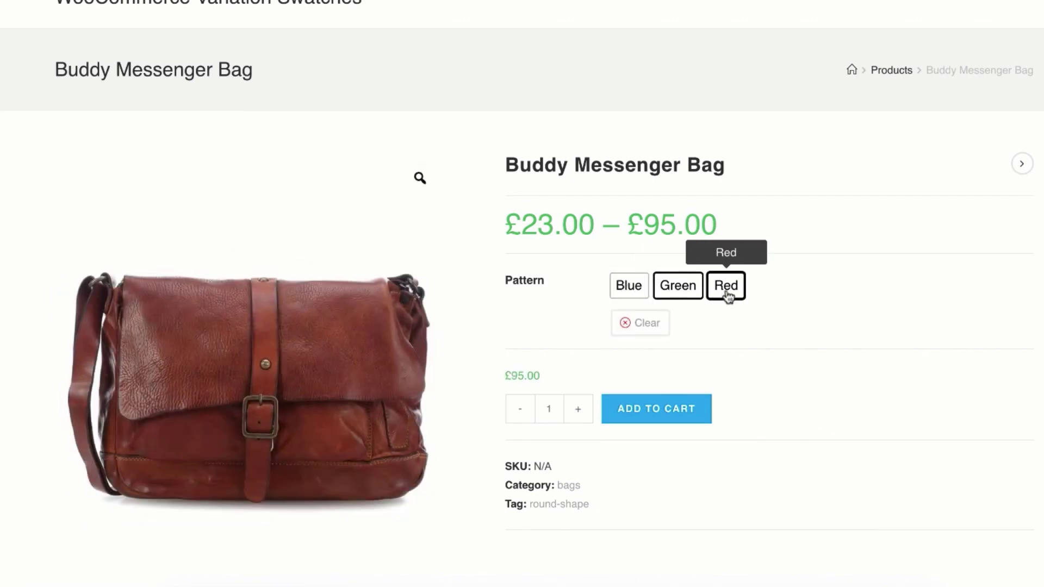
{"action": "left_click", "coordinate": [727, 294]}
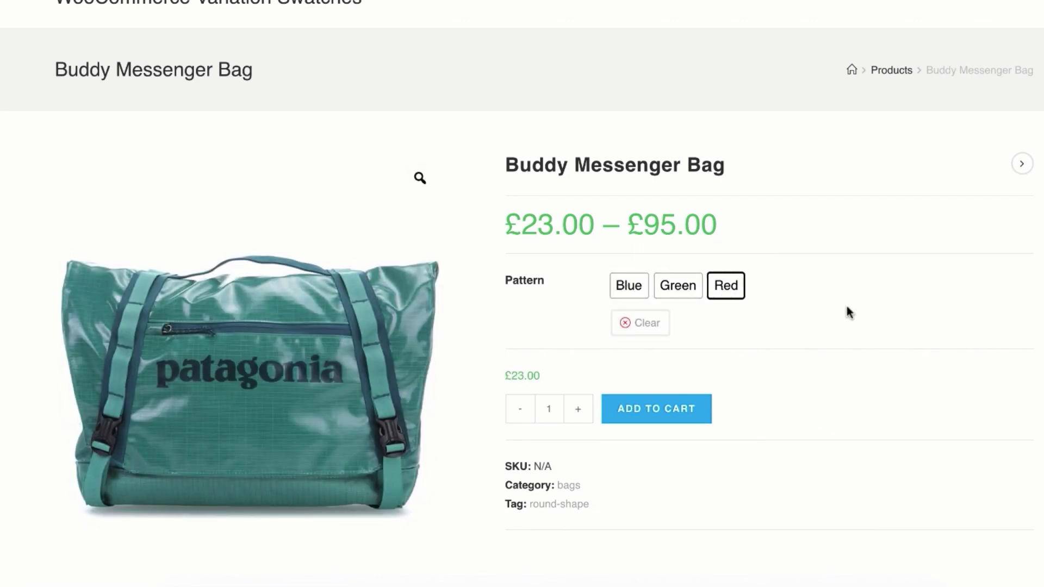